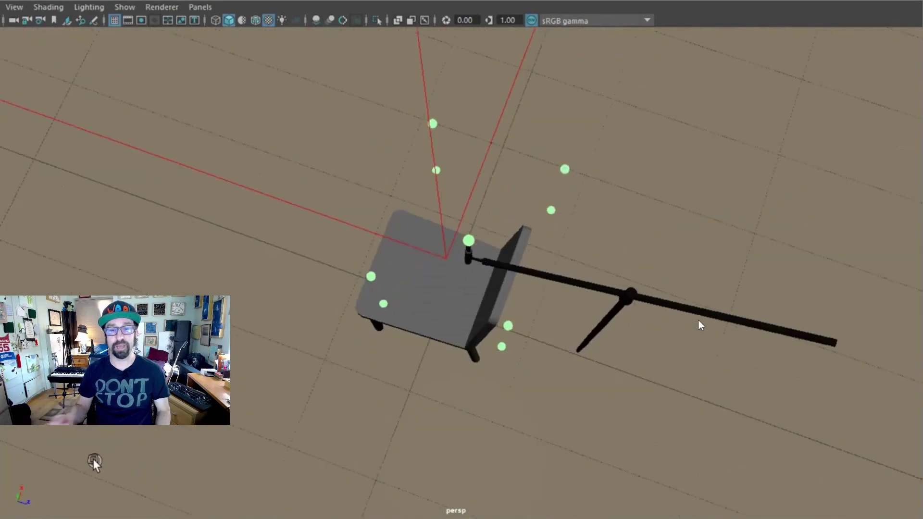
Examine the listening position and the microphone measurement points around it in the 3D room model
{"action": "left_click_drag", "start_coordinate": [433, 443], "coordinate": [473, 254]}
{"action": "left_click", "coordinate": [474, 253]}
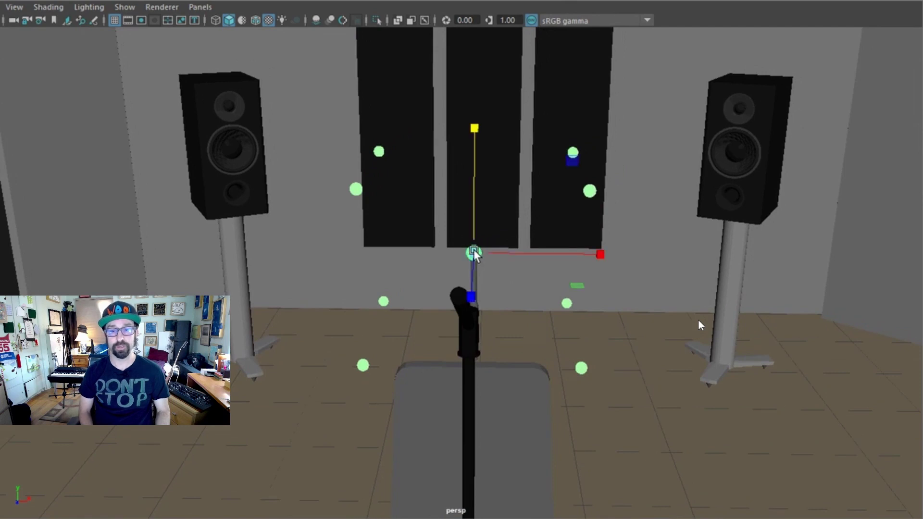
{"action": "key", "text": "f"}
{"action": "left_click", "coordinate": [703, 317]}
{"action": "left_click_drag", "start_coordinate": [701, 312], "coordinate": [342, 346]}
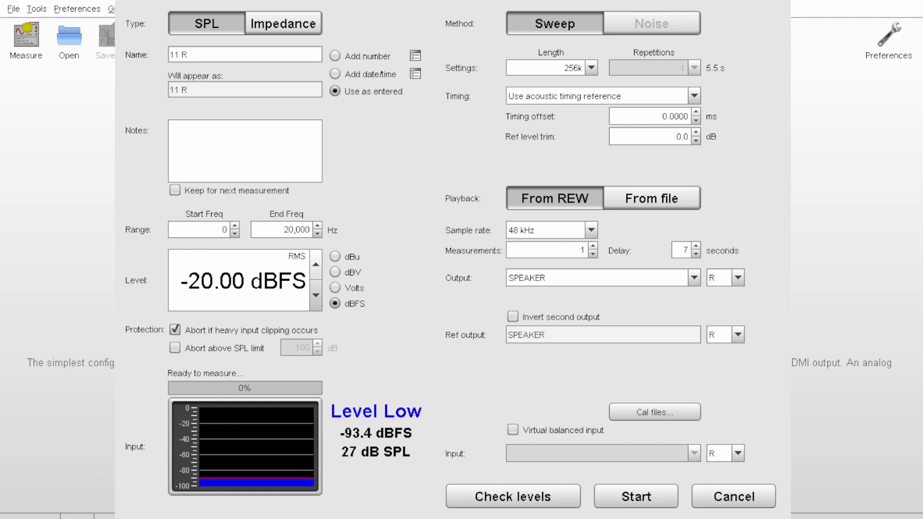
Run a level check for the 11 R measurement in REW
{"action": "left_click", "coordinate": [503, 499]}
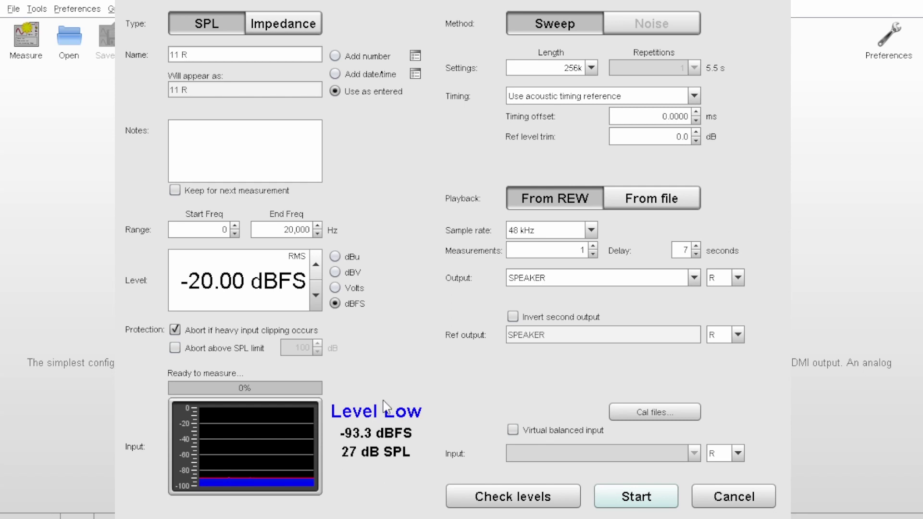
{"action": "mouse_move", "coordinate": [407, 412]}
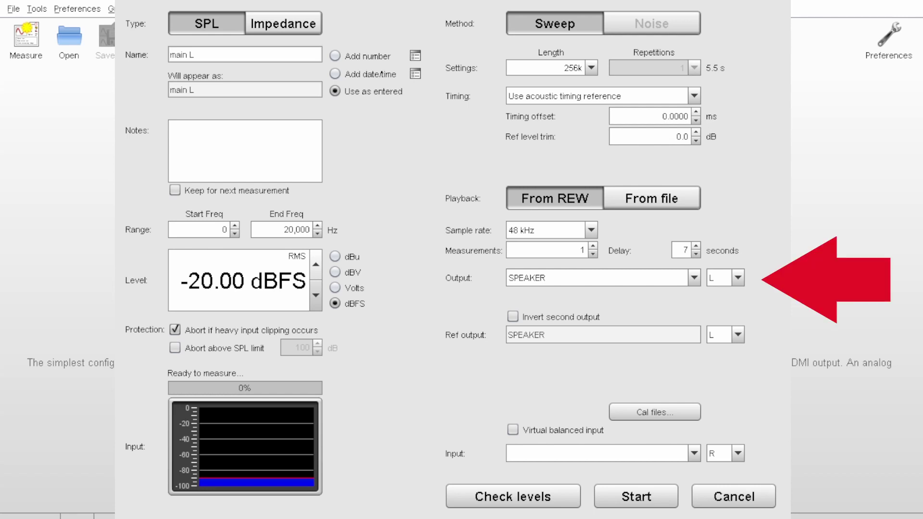
Set the SPEAKER output channel and the reference output channel to L for the sweep
{"action": "left_click", "coordinate": [724, 304]}
{"action": "left_click", "coordinate": [736, 281]}
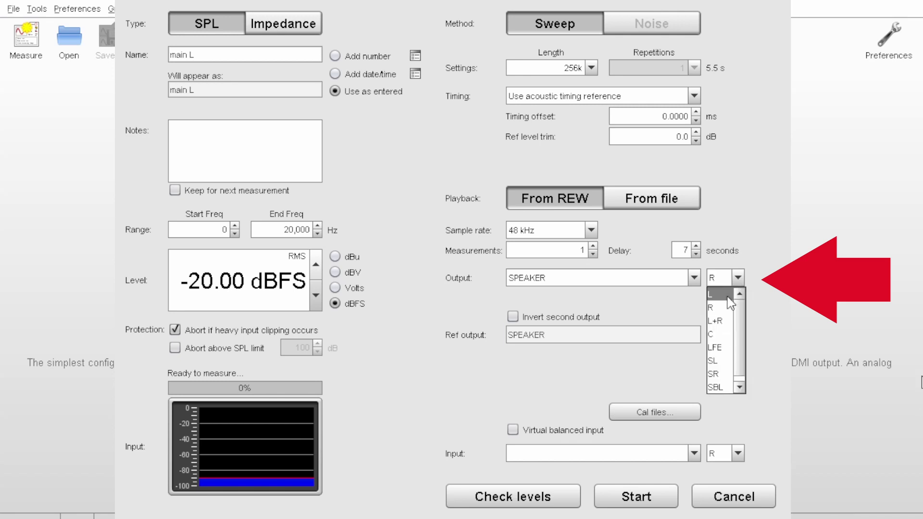
{"action": "left_click", "coordinate": [725, 295]}
{"action": "left_click", "coordinate": [737, 335]}
{"action": "left_click", "coordinate": [738, 335]}
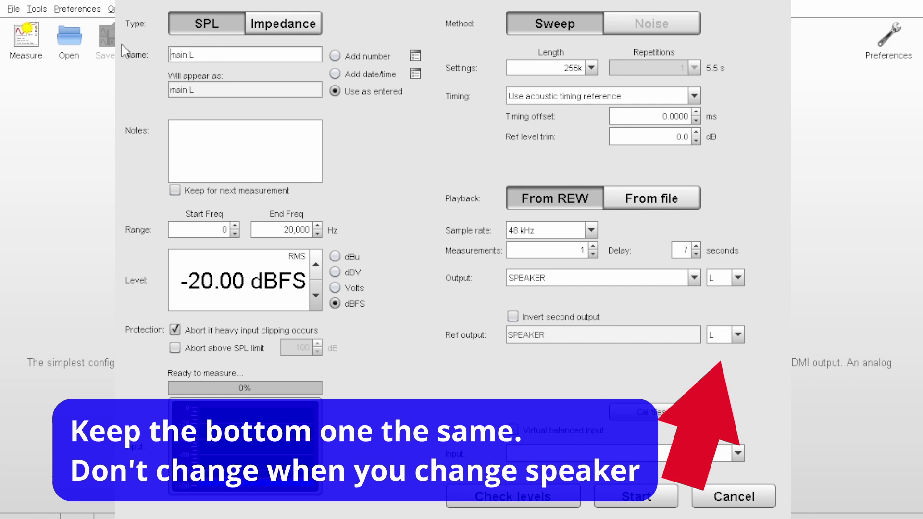
Name the measurement "main L" and keep its notes for the next measurement
{"action": "left_click_drag", "start_coordinate": [197, 55], "coordinate": [138, 64]}
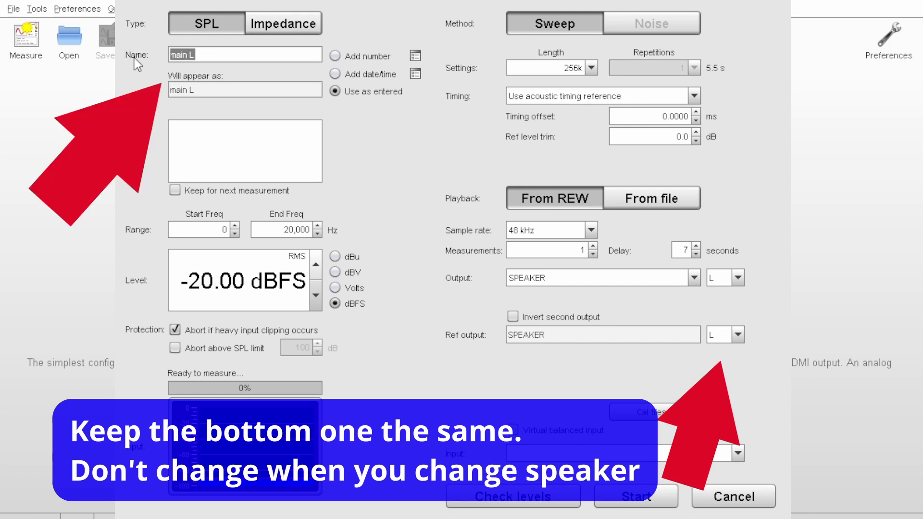
{"action": "type", "text": "main"}
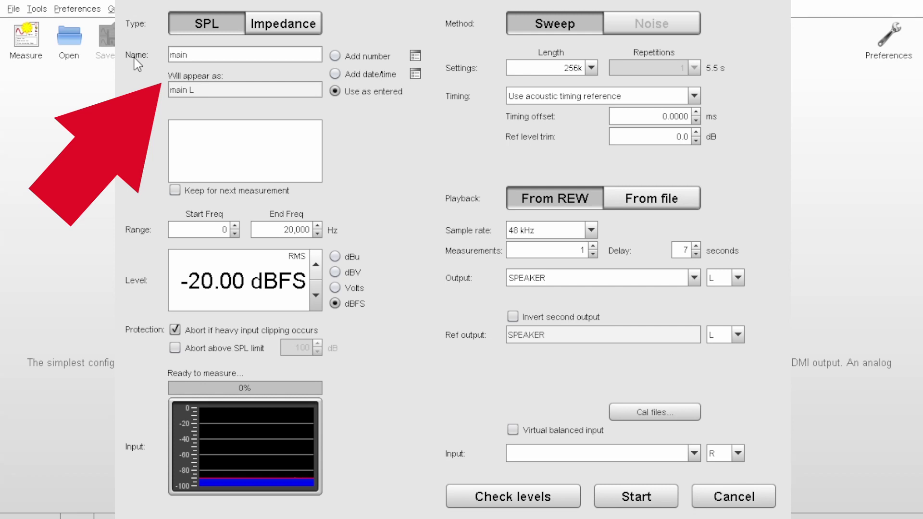
{"action": "type", "text": " L"}
{"action": "left_click", "coordinate": [175, 190]}
Switch both the SPEAKER output channel and the reference output channel to R
{"action": "left_click", "coordinate": [737, 278]}
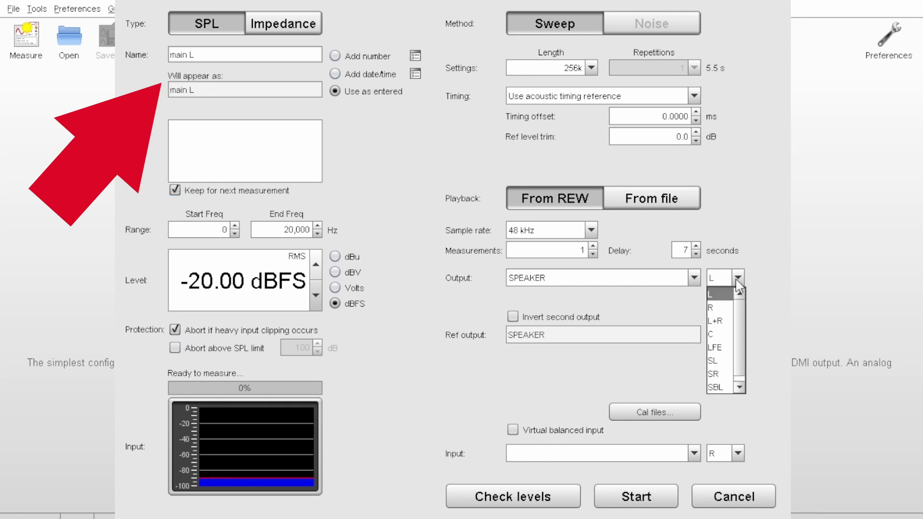
{"action": "left_click", "coordinate": [732, 307]}
{"action": "left_click", "coordinate": [738, 335]}
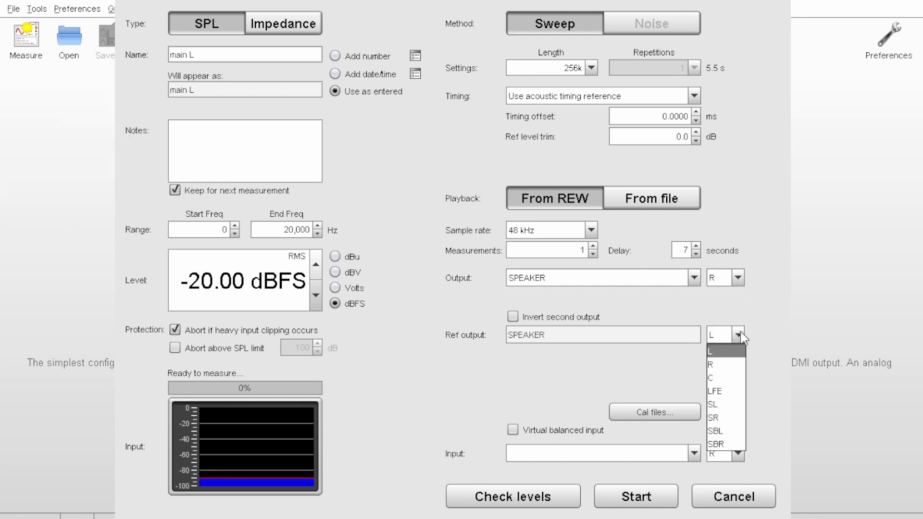
{"action": "left_click", "coordinate": [718, 364]}
Rename the measurement as "main R"
{"action": "double_click", "coordinate": [200, 58]}
{"action": "type", "text": "R"}
{"action": "key", "text": "Tab"}
{"action": "key", "text": "Tab"}
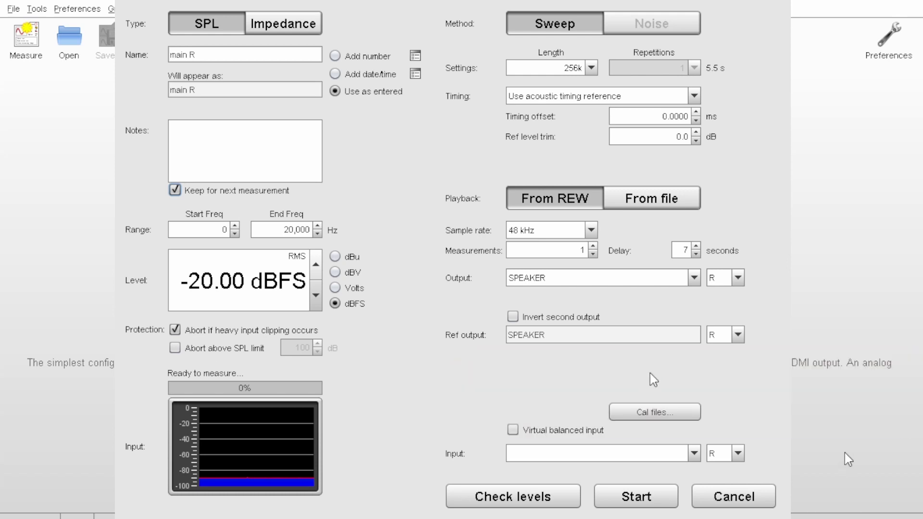
Start the main R sweep measurement and cancel it
{"action": "left_click", "coordinate": [636, 500]}
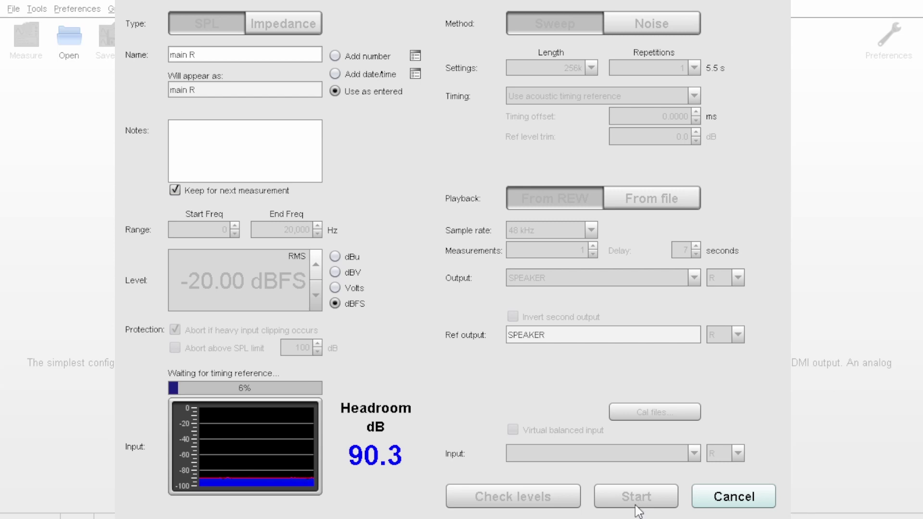
{"action": "left_click", "coordinate": [724, 503]}
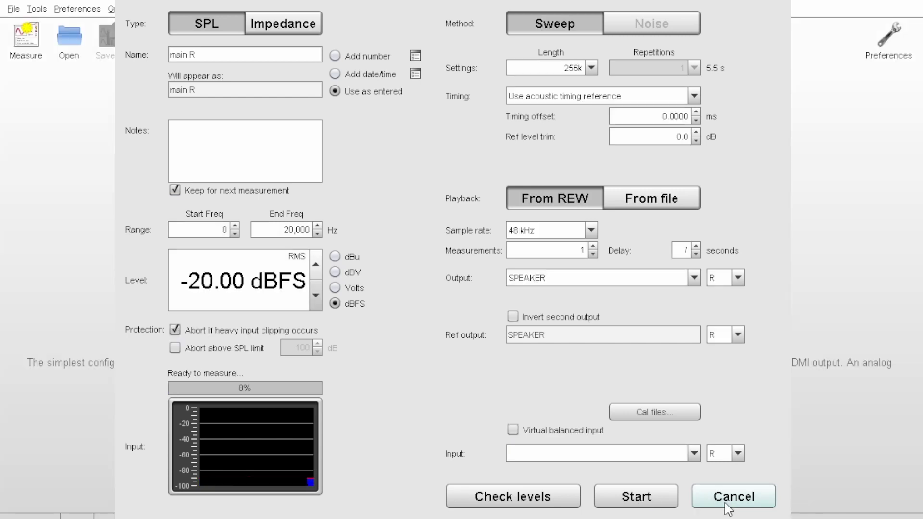
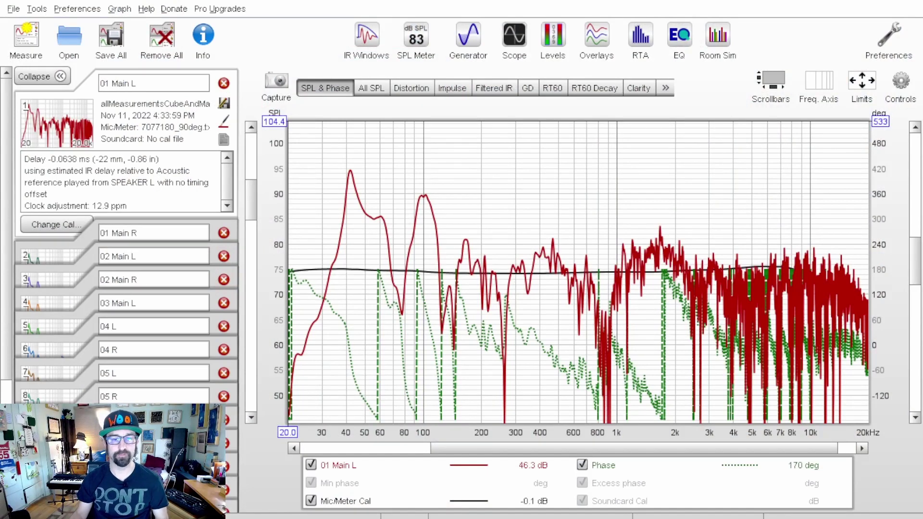
Review the SPL and phase graphs of captured measurements 07 R, 08 R and 09 L
{"action": "scroll", "coordinate": [138, 231], "scroll_direction": "down", "scroll_amount": 1}
{"action": "scroll", "coordinate": [138, 231], "scroll_direction": "down", "scroll_amount": 3}
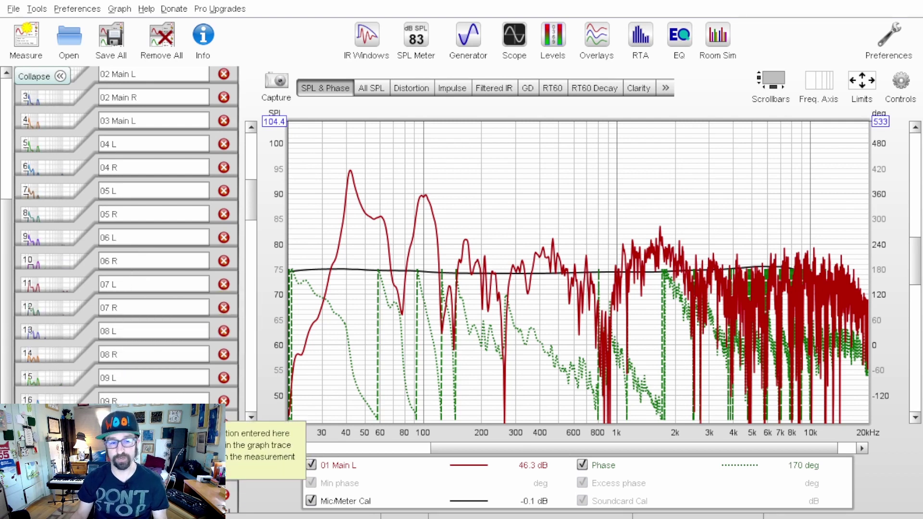
{"action": "left_click", "coordinate": [80, 314]}
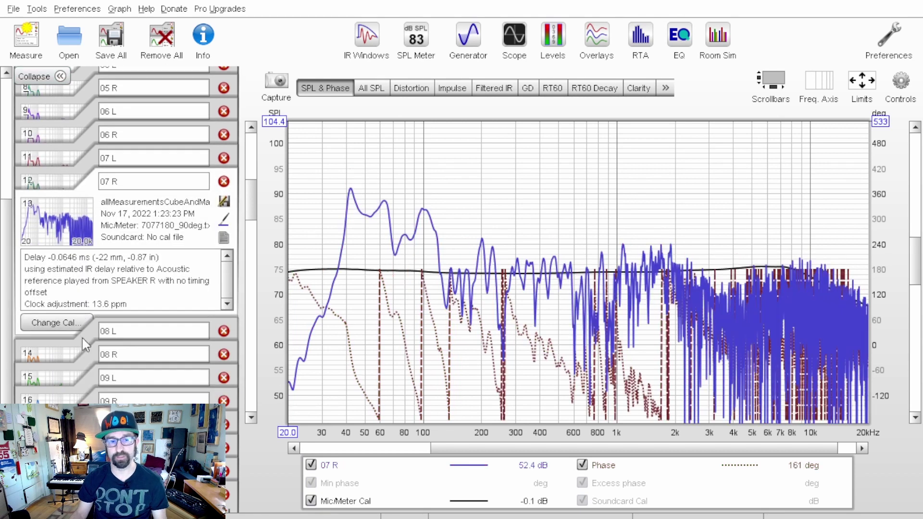
{"action": "left_click", "coordinate": [82, 338]}
{"action": "left_click", "coordinate": [95, 368]}
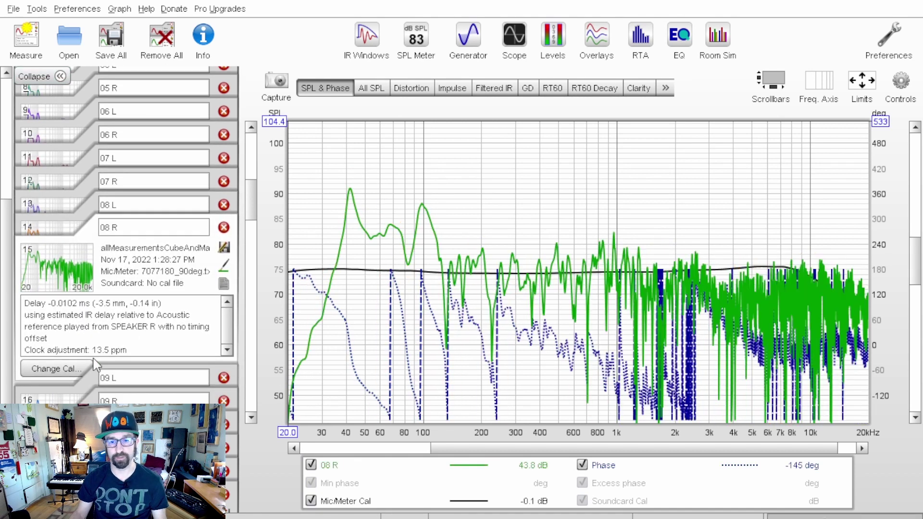
{"action": "left_click", "coordinate": [95, 373]}
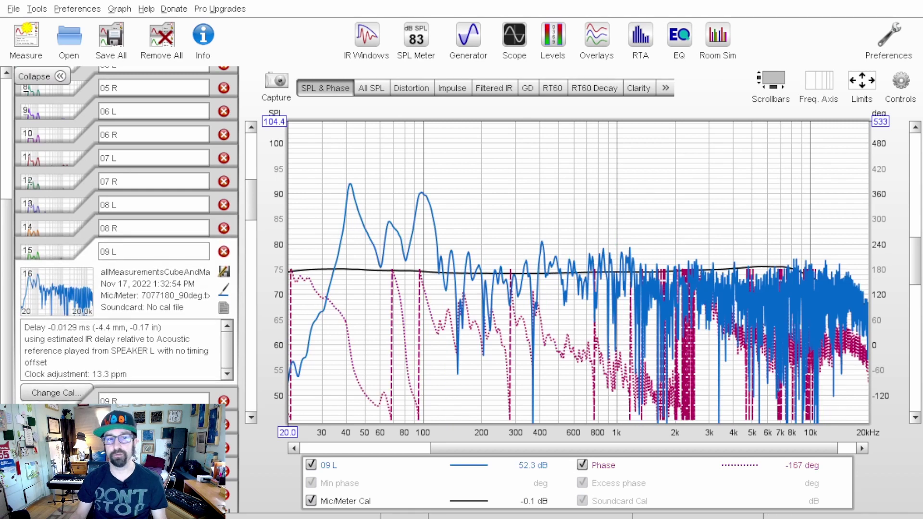
Save all the measurements together
{"action": "left_click", "coordinate": [13, 10]}
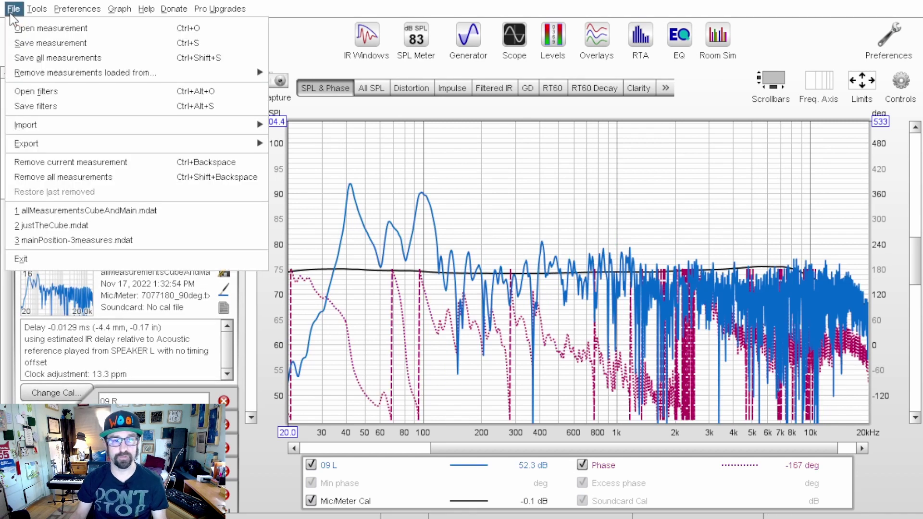
{"action": "left_click", "coordinate": [46, 58]}
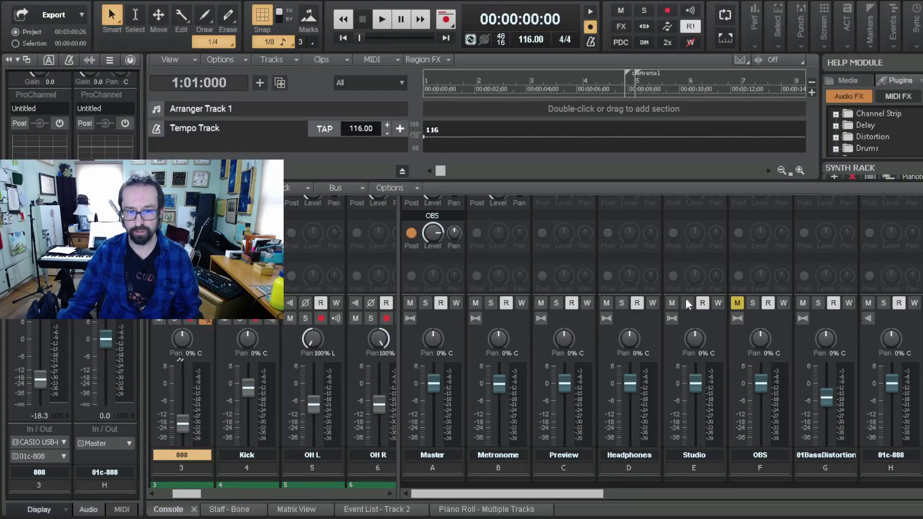
Switch to the Cakewalk console and open the Freeverb3 impulse effect on the Studio bus
{"action": "scroll", "coordinate": [601, 284], "scroll_direction": "up", "scroll_amount": 1}
{"action": "scroll", "coordinate": [621, 299], "scroll_direction": "down", "scroll_amount": 1}
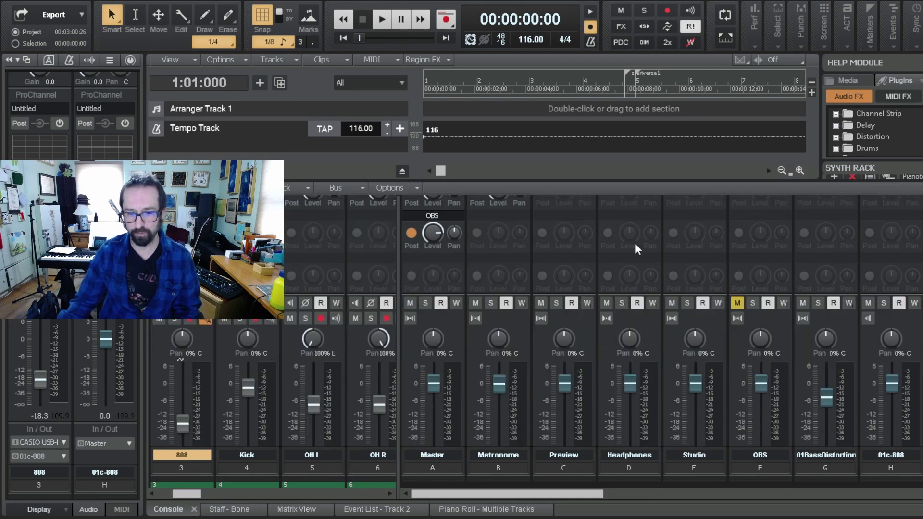
{"action": "scroll", "coordinate": [696, 251], "scroll_direction": "down", "scroll_amount": 1}
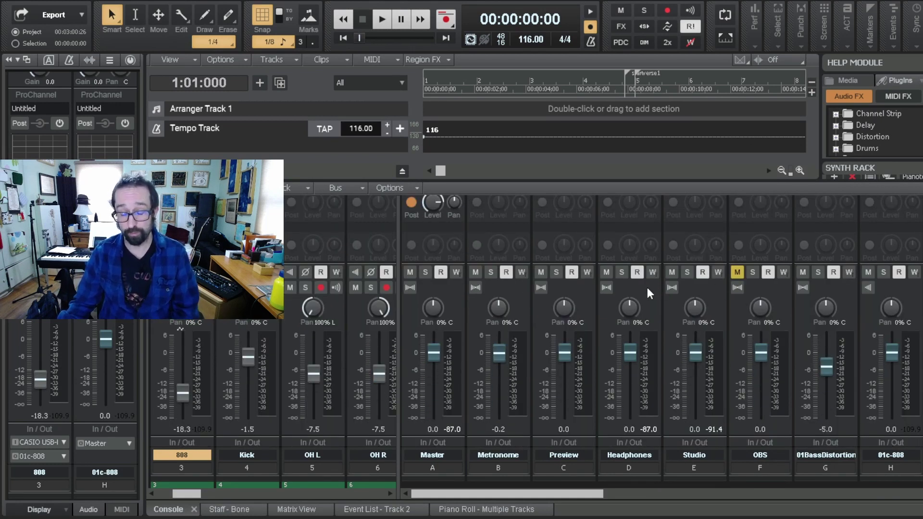
{"action": "scroll", "coordinate": [630, 226], "scroll_direction": "up", "scroll_amount": 2}
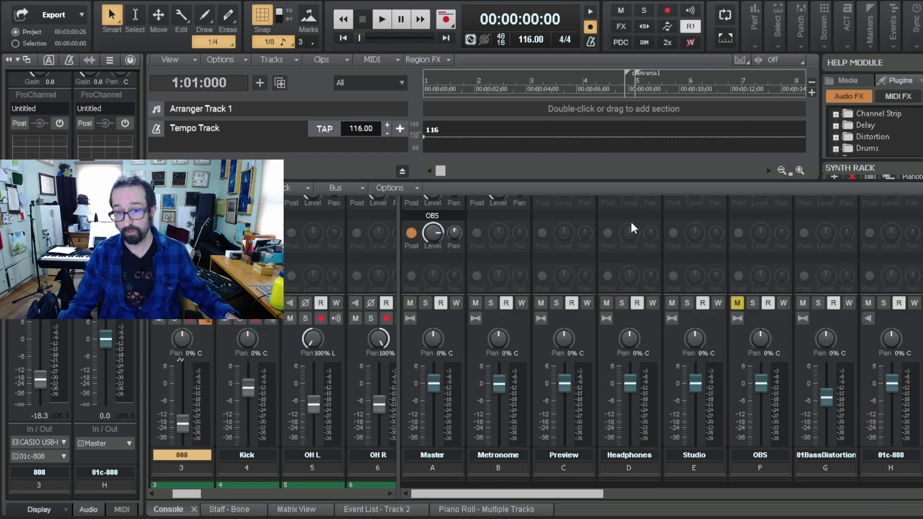
{"action": "scroll", "coordinate": [634, 279], "scroll_direction": "up", "scroll_amount": 3}
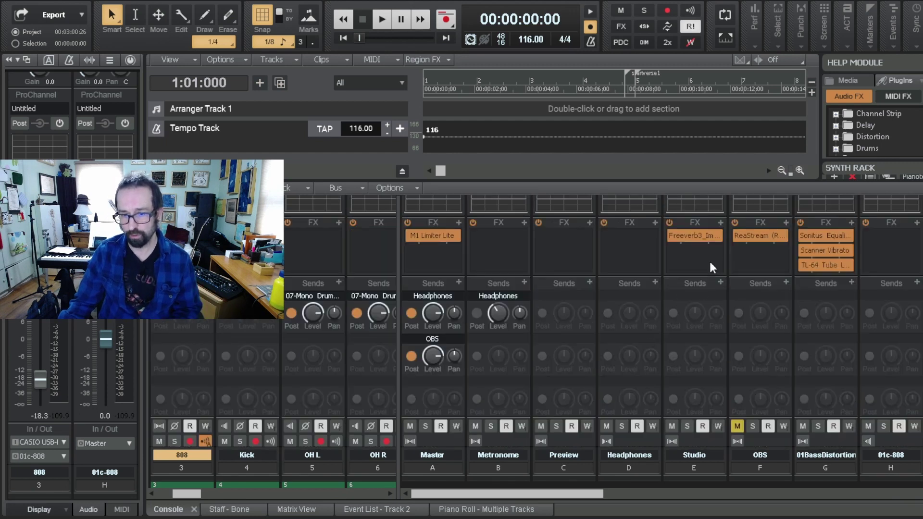
{"action": "left_click", "coordinate": [701, 236]}
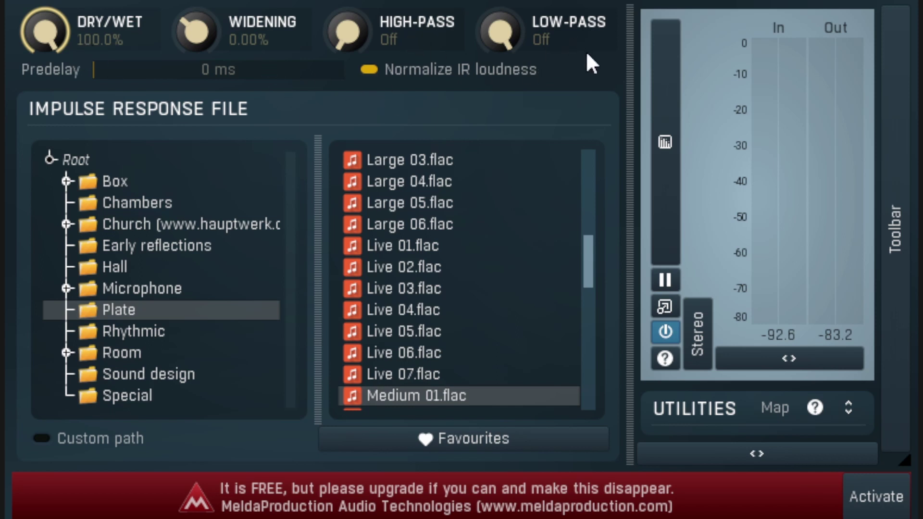
In the MeldaProduction convolution plugin, disable IR loudness normalization and load the YamahaHSSeries_DualMono_32 impulse response from the RoomCorrection folder through a custom path
{"action": "left_click", "coordinate": [370, 71]}
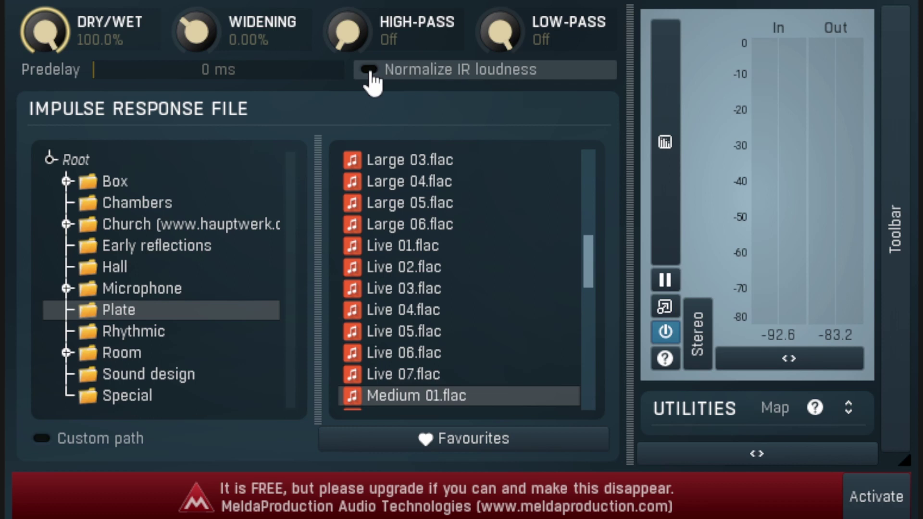
{"action": "left_click", "coordinate": [73, 446]}
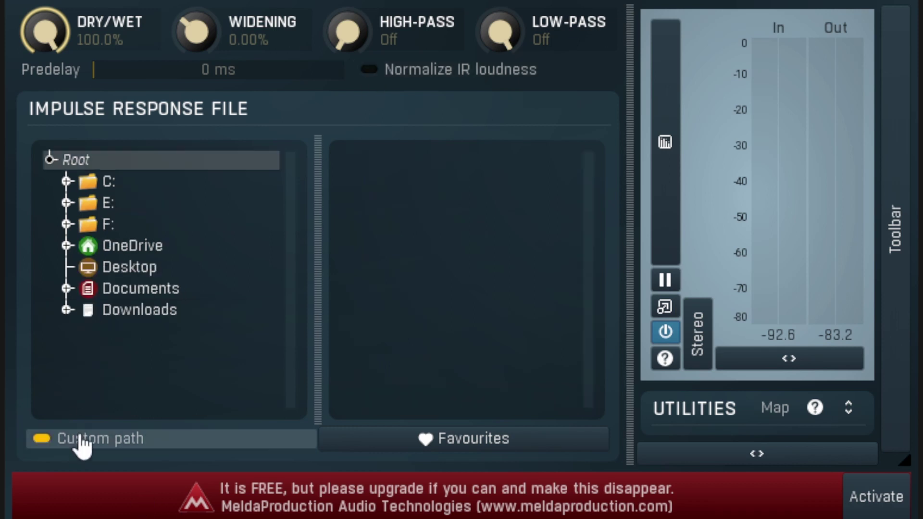
{"action": "left_click", "coordinate": [67, 246]}
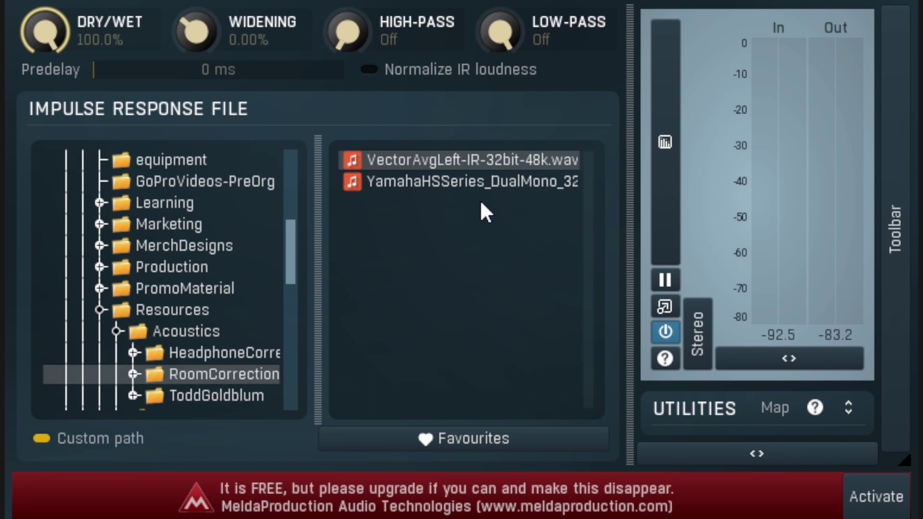
{"action": "left_click", "coordinate": [495, 186]}
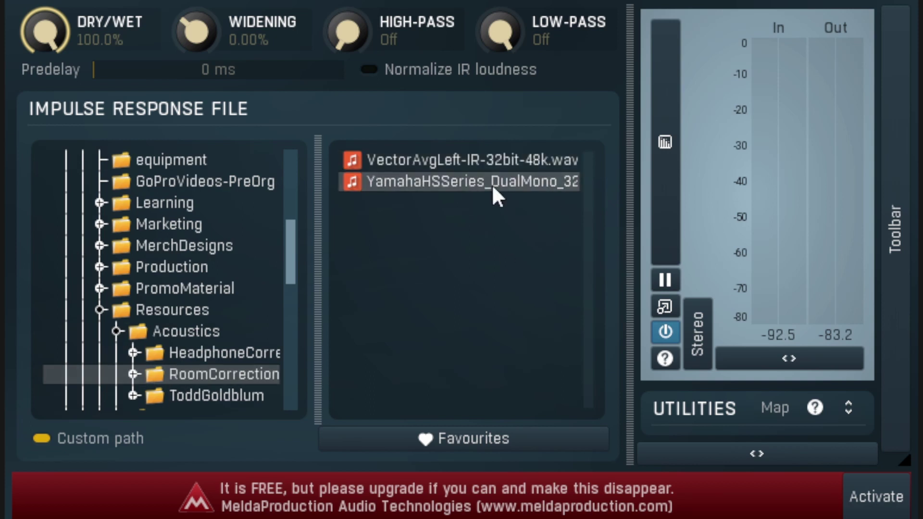